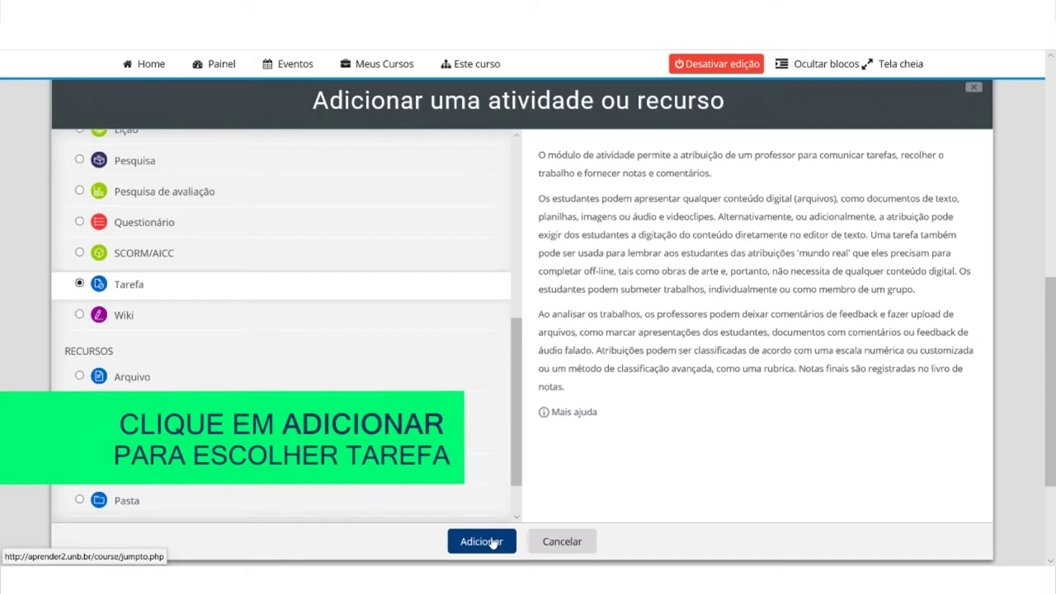
Step: Add the Tarefa activity to Tópico 4 and name it "Exemplo entrega de tarefa 1"
{"action": "left_click", "coordinate": [486, 541]}
{"action": "type", "text": "Exemplo entrega de te"}
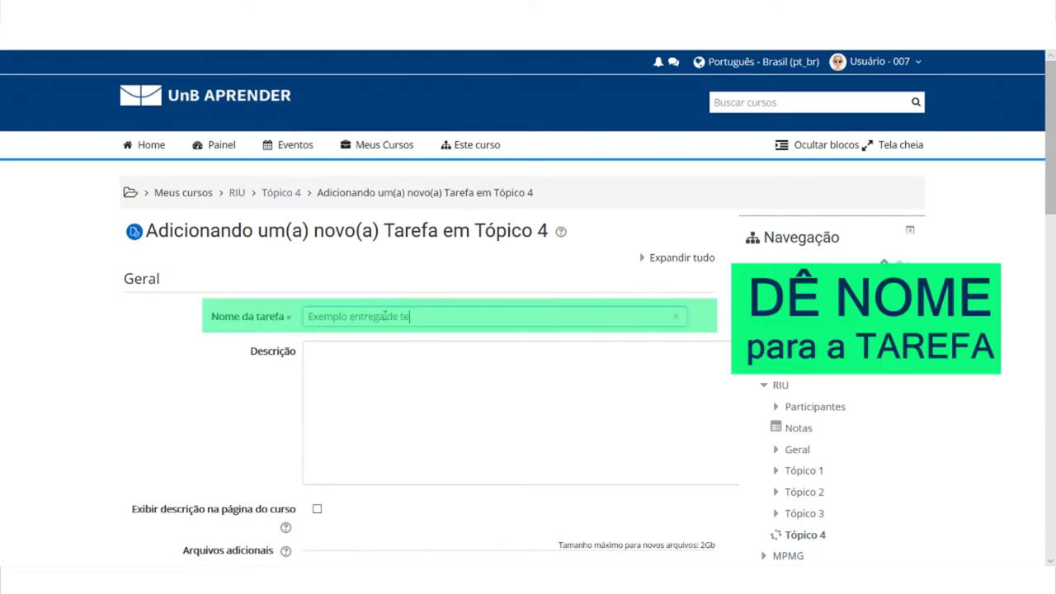
{"action": "key", "text": "BackSpace"}
{"action": "type", "text": "arefa 1"}
Step: Enter "Descrição da tarefa a ser executada." as the assignment's description
{"action": "scroll", "coordinate": [437, 318], "scroll_direction": "down", "scroll_amount": 1}
{"action": "left_click", "coordinate": [424, 338]}
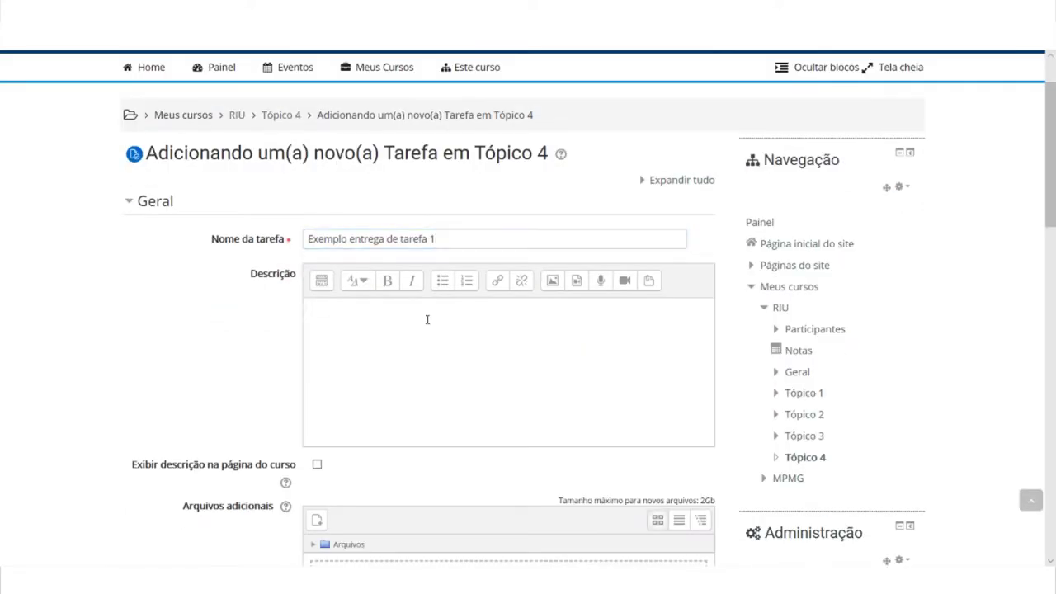
{"action": "type", "text": "Des"}
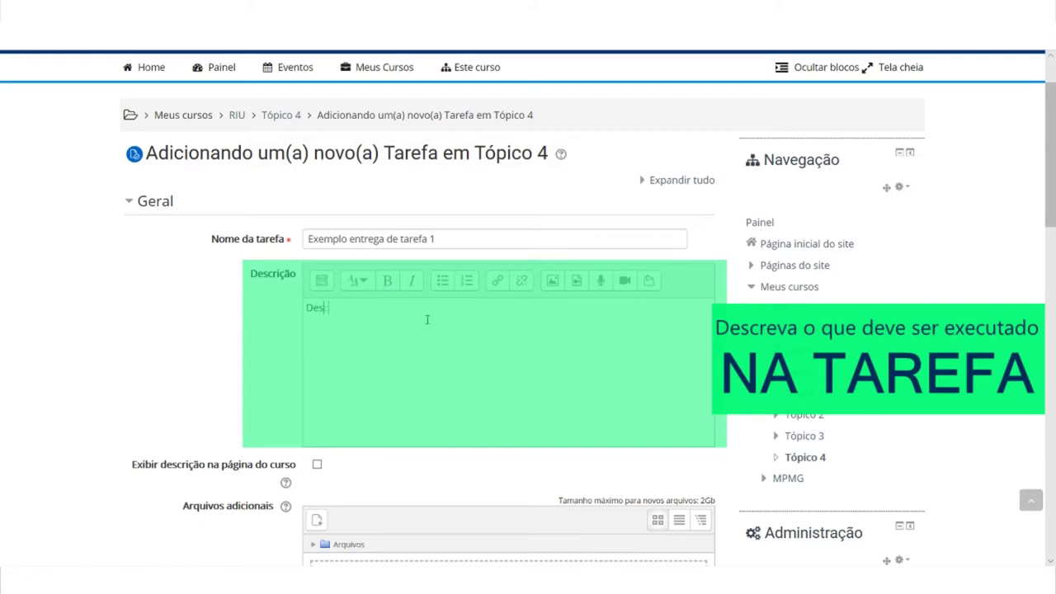
{"action": "type", "text": "crição da tare"}
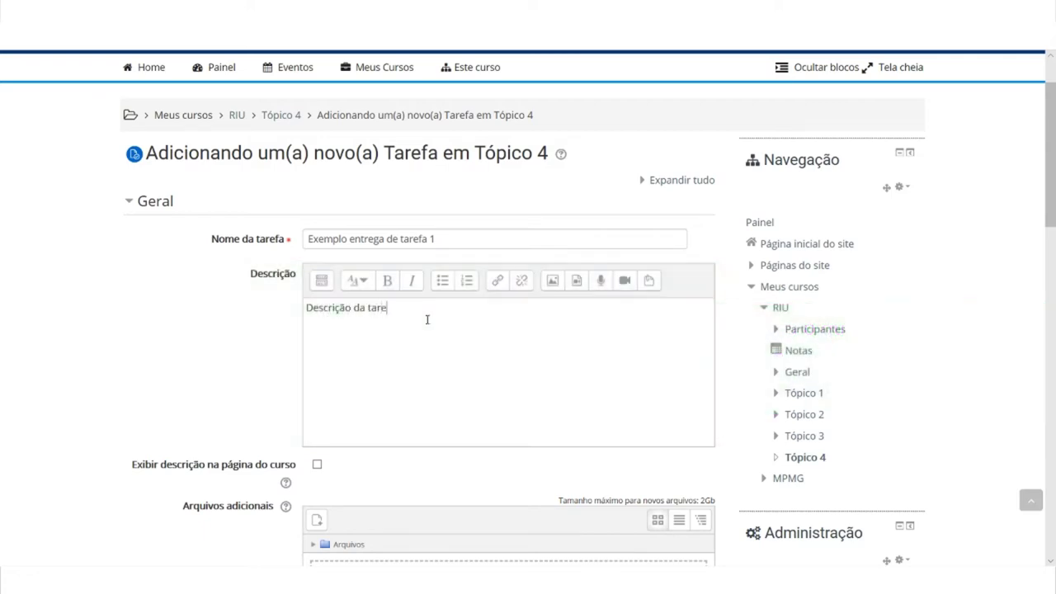
{"action": "type", "text": "fa a ser executada."}
Step: Set the time from which submissions are allowed (Permite envios a partir de) to 20:12
{"action": "scroll", "coordinate": [239, 194], "scroll_direction": "down", "scroll_amount": 6}
{"action": "scroll", "coordinate": [239, 194], "scroll_direction": "up", "scroll_amount": 1}
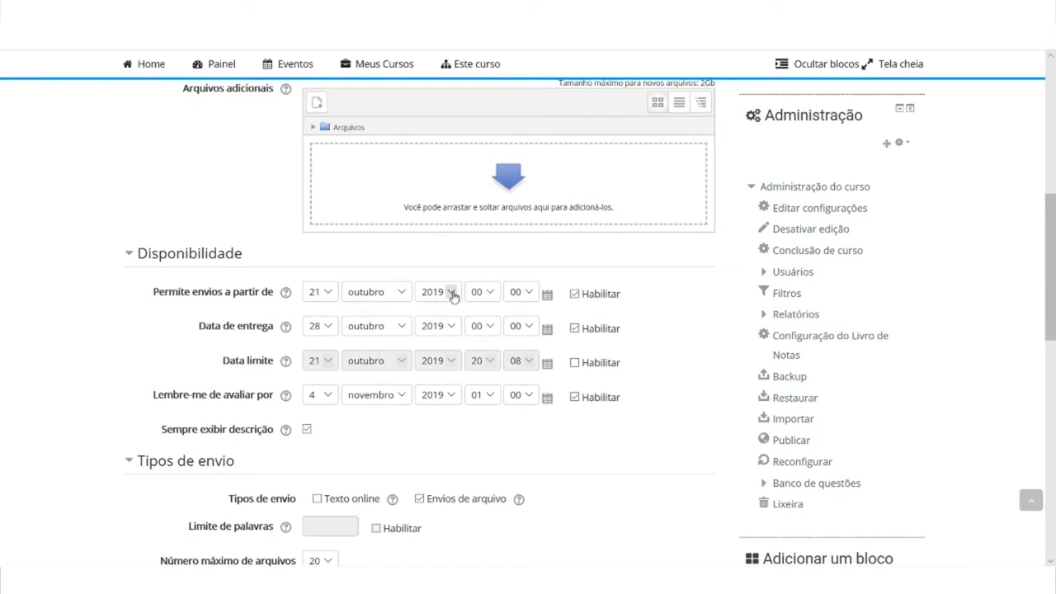
{"action": "left_click", "coordinate": [487, 295]}
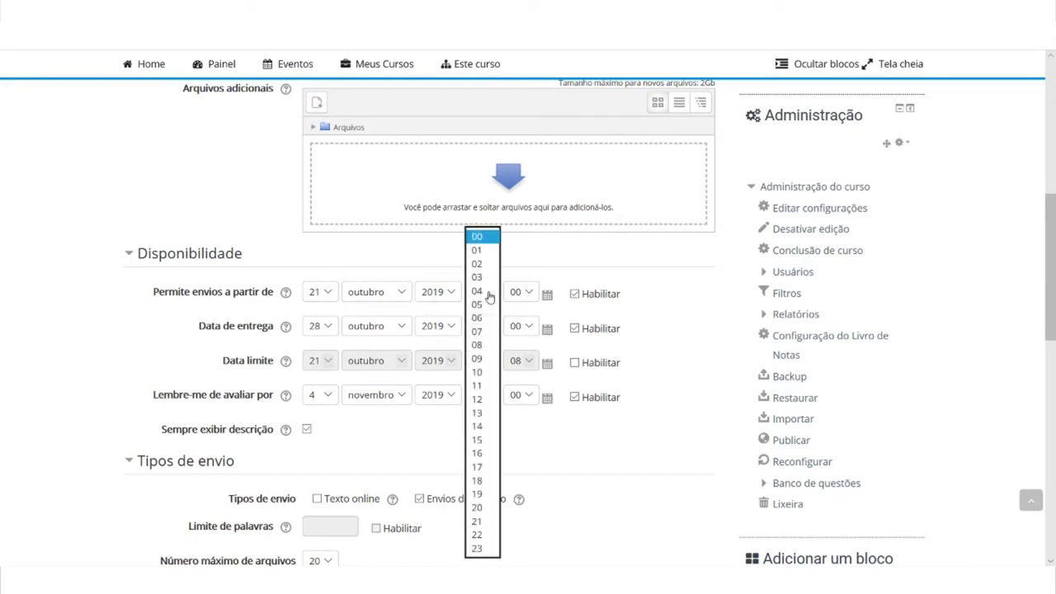
{"action": "left_click", "coordinate": [479, 508]}
{"action": "left_click", "coordinate": [516, 293]}
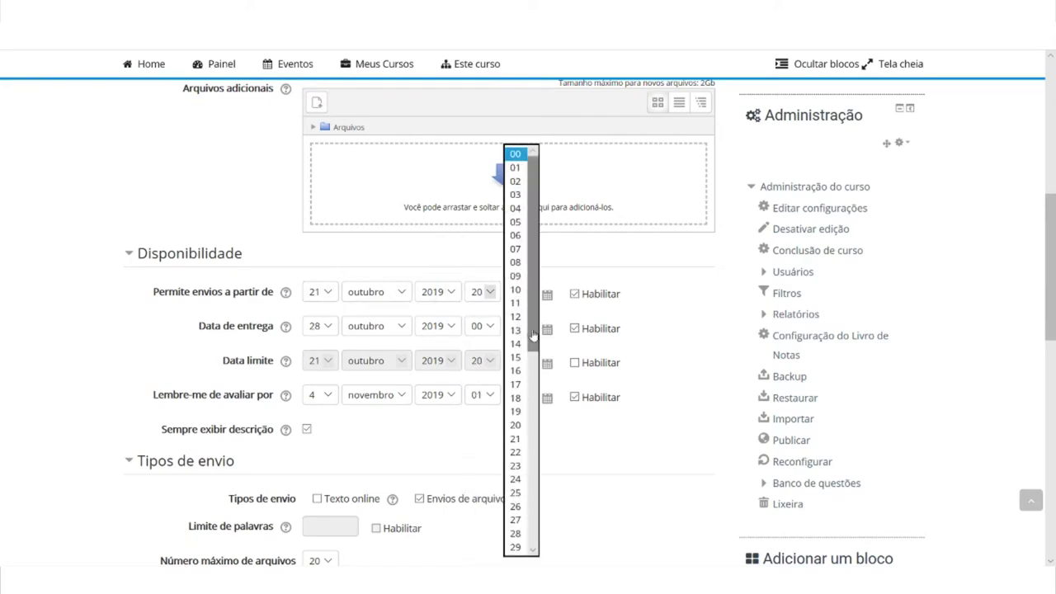
{"action": "left_click", "coordinate": [515, 316]}
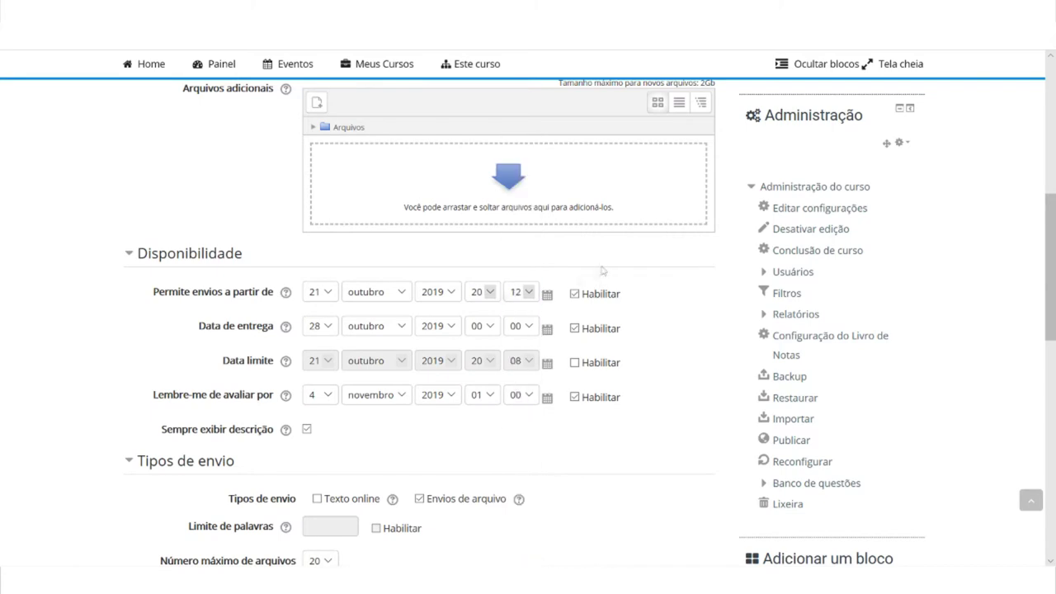
Step: Set the due date (Data de entrega) to day 21 of outubro 2019 at 20:30
{"action": "left_click", "coordinate": [320, 291]}
{"action": "left_click", "coordinate": [314, 327]}
{"action": "left_click", "coordinate": [483, 326]}
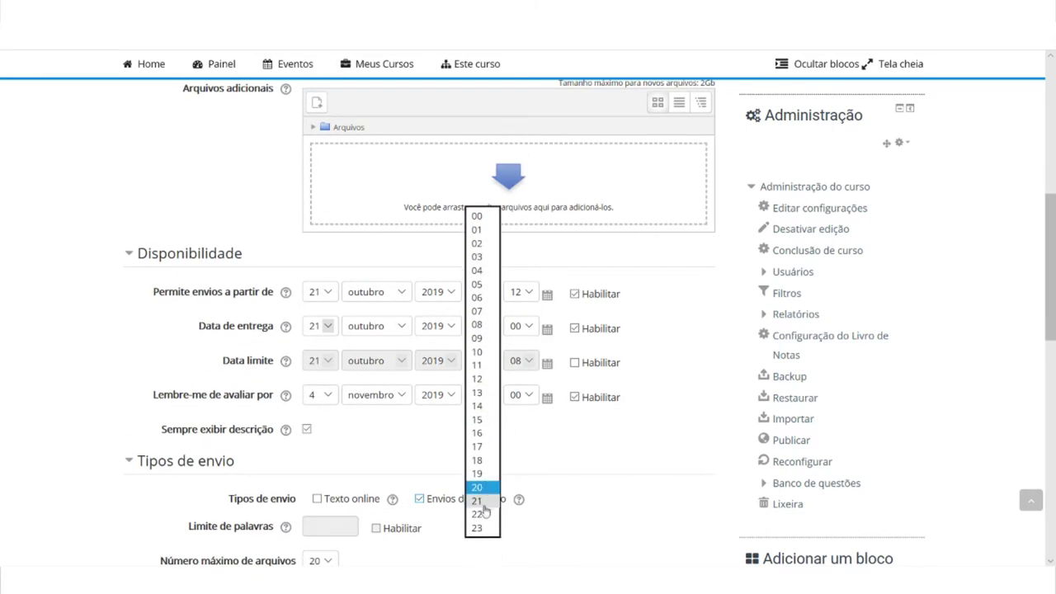
{"action": "left_click", "coordinate": [481, 511]}
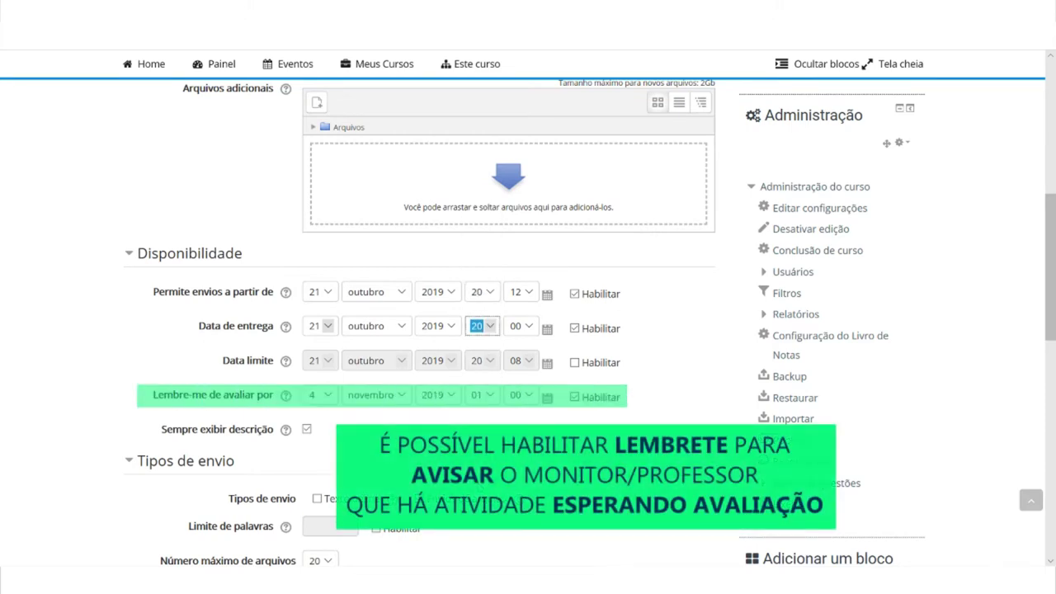
{"action": "left_click", "coordinate": [520, 326]}
{"action": "scroll", "coordinate": [520, 372], "scroll_direction": "down", "scroll_amount": 2}
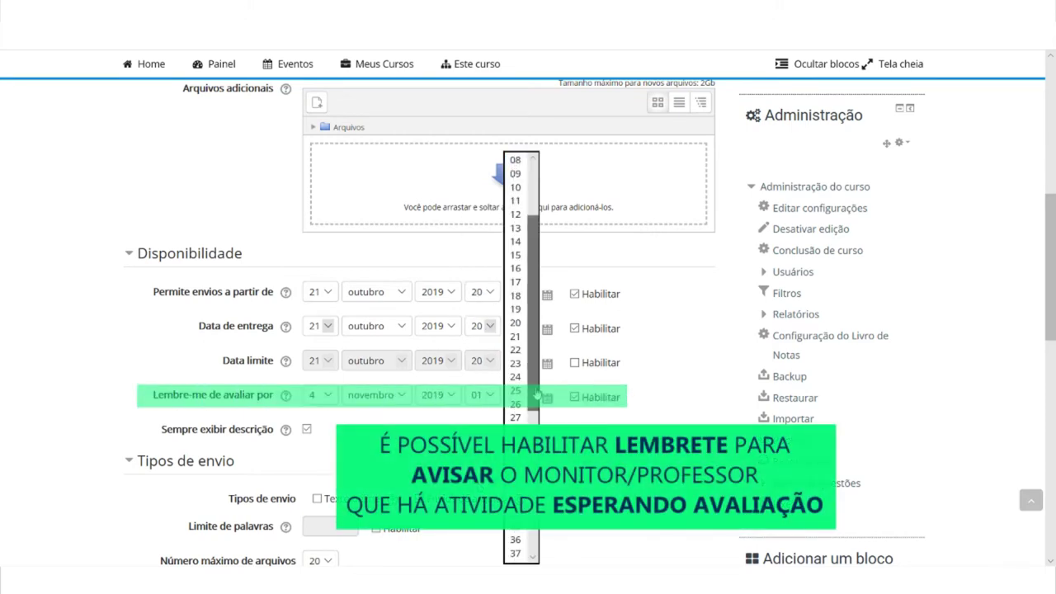
{"action": "left_click", "coordinate": [517, 466]}
{"action": "left_click", "coordinate": [524, 326]}
{"action": "left_click", "coordinate": [620, 345]}
Step: Enable the cut-off date (Data limite) and set its time to 21:00
{"action": "left_click", "coordinate": [574, 362]}
{"action": "left_click", "coordinate": [319, 361]}
{"action": "left_click", "coordinate": [320, 361]}
{"action": "left_click", "coordinate": [482, 360]}
{"action": "left_click", "coordinate": [482, 360]}
{"action": "left_click", "coordinate": [520, 360]}
{"action": "left_click", "coordinate": [532, 363]}
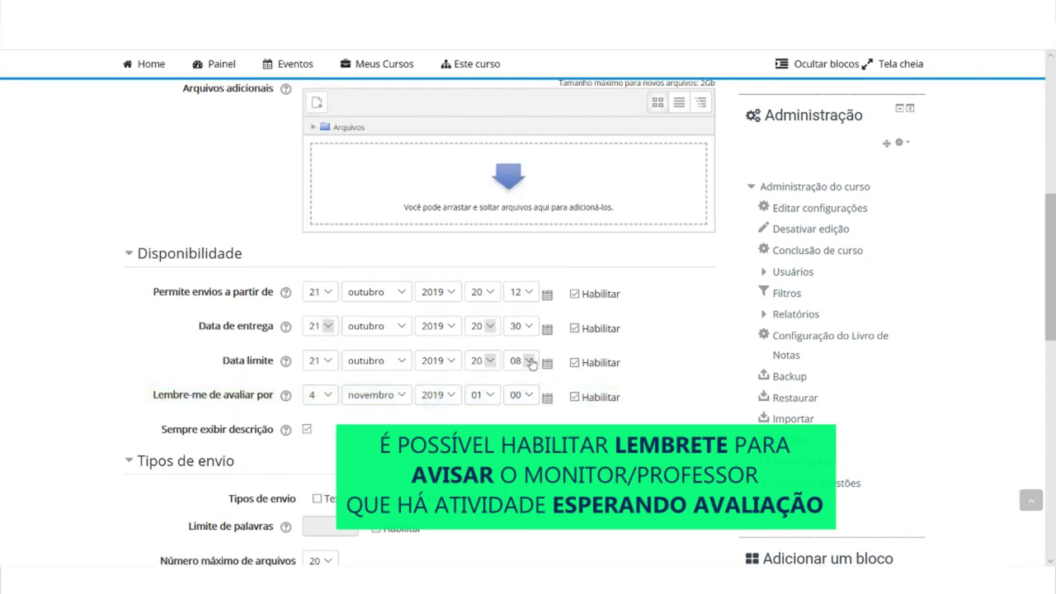
{"action": "left_click", "coordinate": [532, 363]}
{"action": "left_click", "coordinate": [482, 360]}
{"action": "left_click", "coordinate": [482, 373]}
{"action": "left_click", "coordinate": [526, 361]}
{"action": "left_click", "coordinate": [515, 159]}
Step: Set the grading reminder (Lembre-me de avaliar por) to 21 outubro 2019 at 22:00
{"action": "left_click", "coordinate": [322, 395]}
{"action": "left_click", "coordinate": [353, 438]}
{"action": "left_click", "coordinate": [322, 395]}
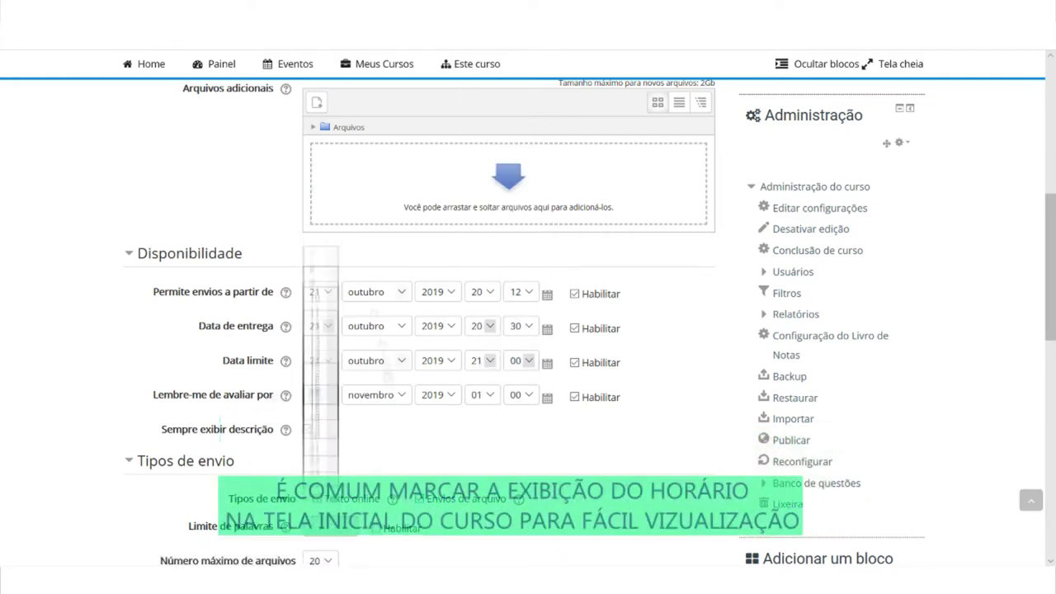
{"action": "key", "text": "1"}
{"action": "left_click", "coordinate": [375, 395]}
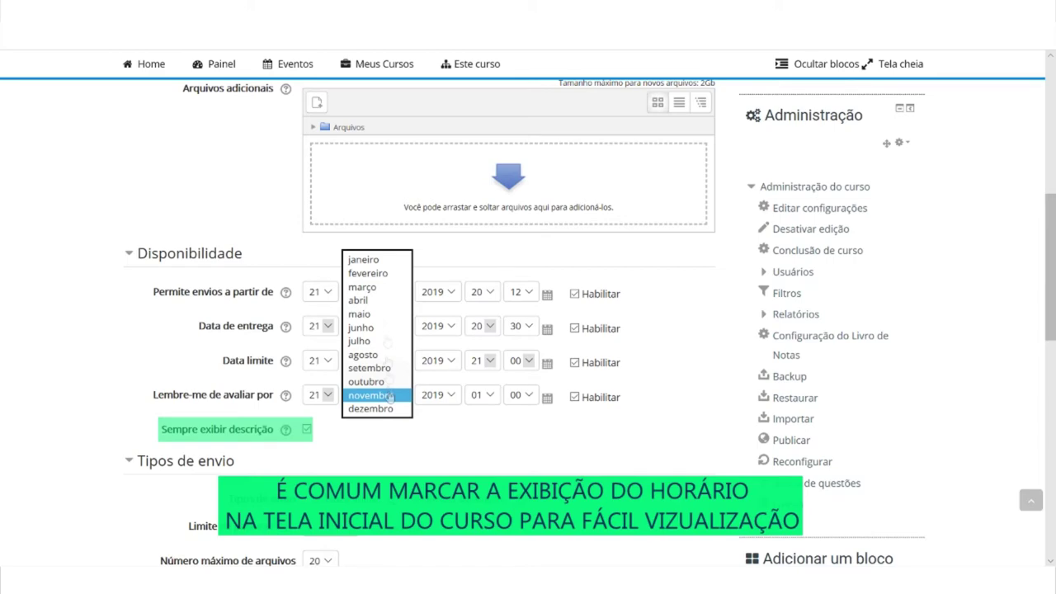
{"action": "left_click", "coordinate": [367, 381]}
{"action": "left_click", "coordinate": [482, 395]}
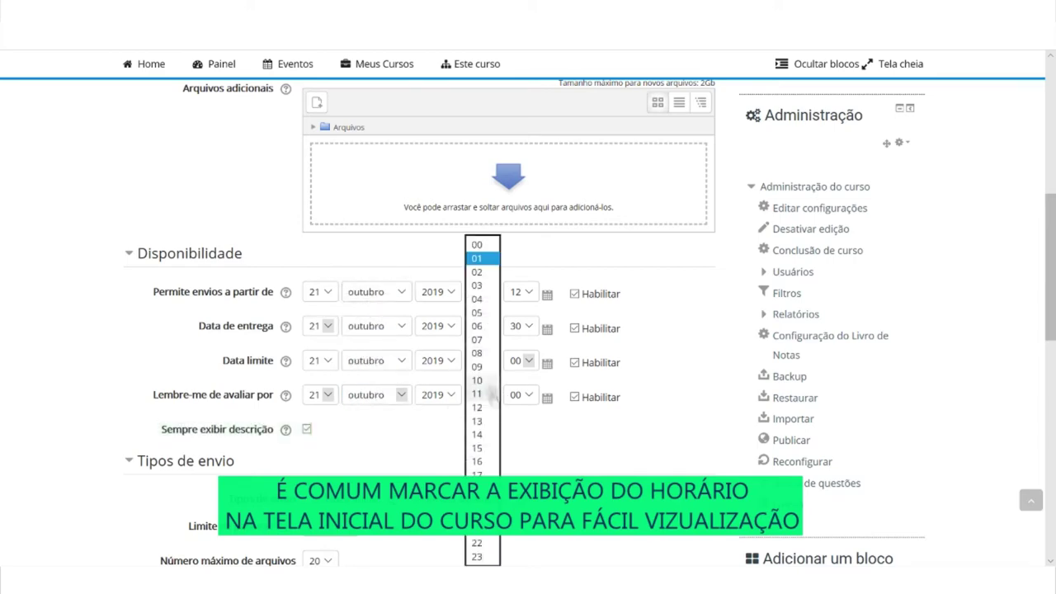
{"action": "left_click", "coordinate": [483, 550]}
Step: Restrict the accepted file types to text documents (Arquivos de documentos de texto) and save that choice
{"action": "scroll", "coordinate": [333, 397], "scroll_direction": "down", "scroll_amount": 2}
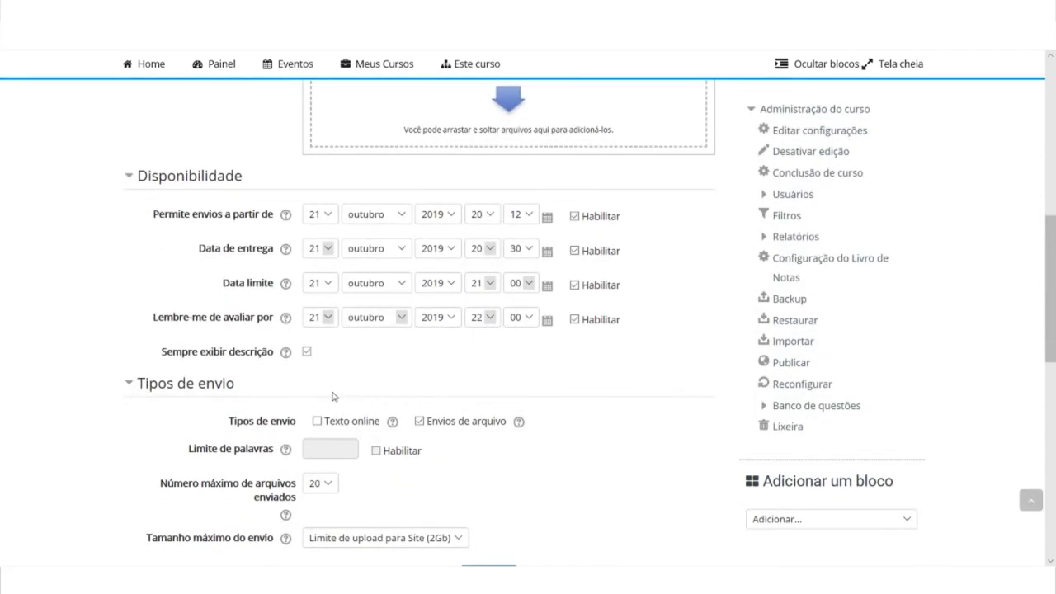
{"action": "scroll", "coordinate": [333, 397], "scroll_direction": "down", "scroll_amount": 3}
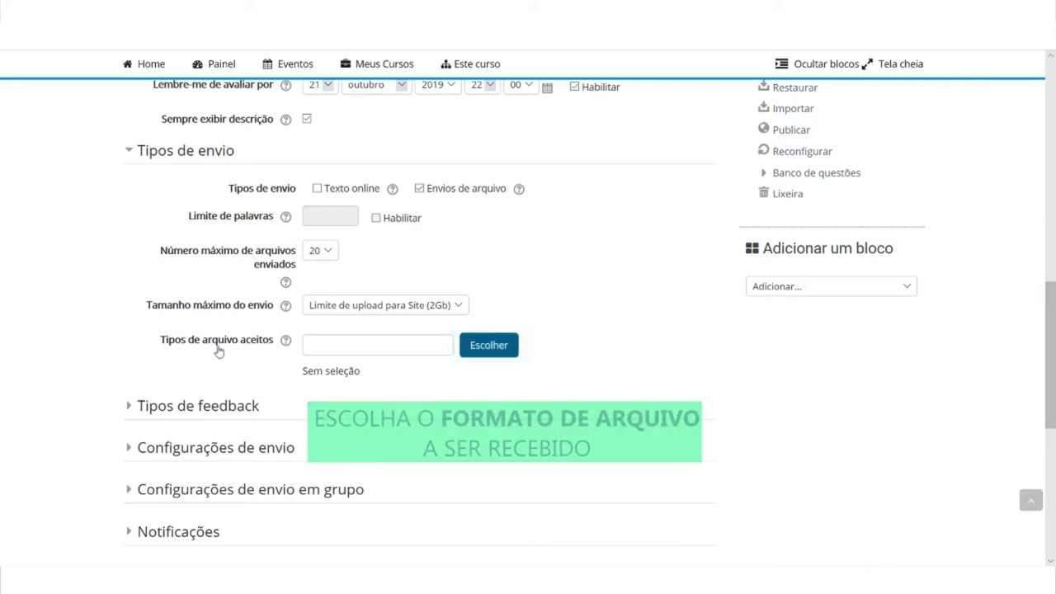
{"action": "left_click", "coordinate": [355, 341]}
{"action": "left_click", "coordinate": [478, 354]}
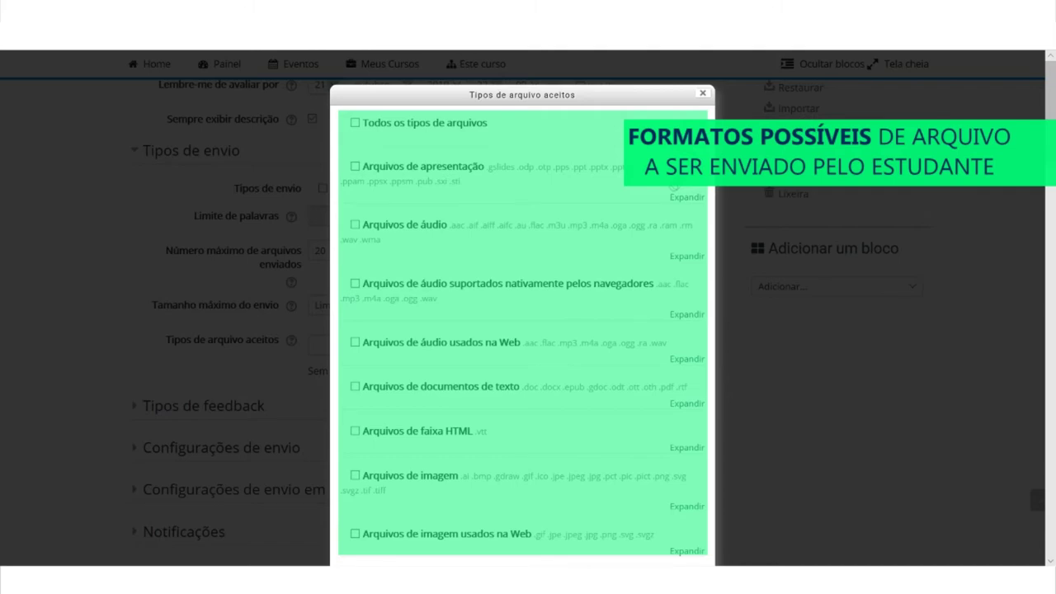
{"action": "scroll", "coordinate": [669, 181], "scroll_direction": "down", "scroll_amount": 2}
{"action": "scroll", "coordinate": [678, 267], "scroll_direction": "down", "scroll_amount": 3}
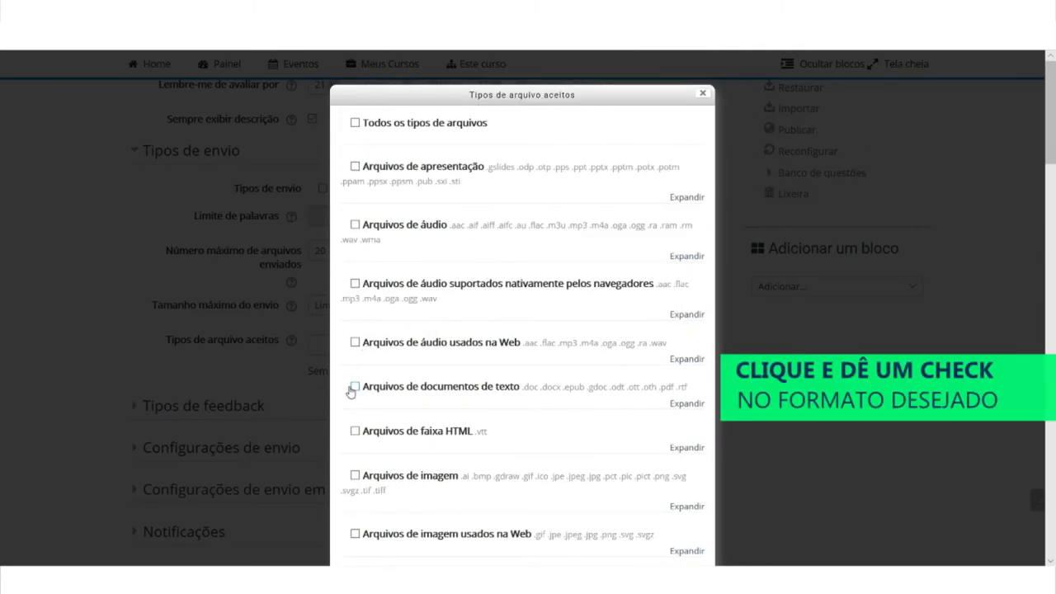
{"action": "left_click", "coordinate": [354, 386]}
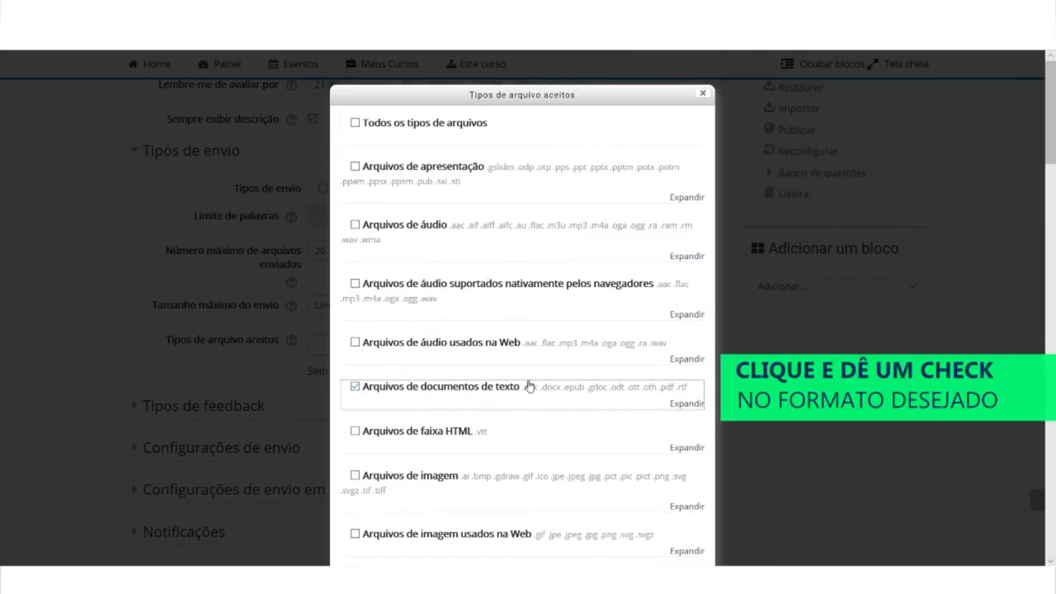
{"action": "scroll", "coordinate": [529, 386], "scroll_direction": "down", "scroll_amount": 20}
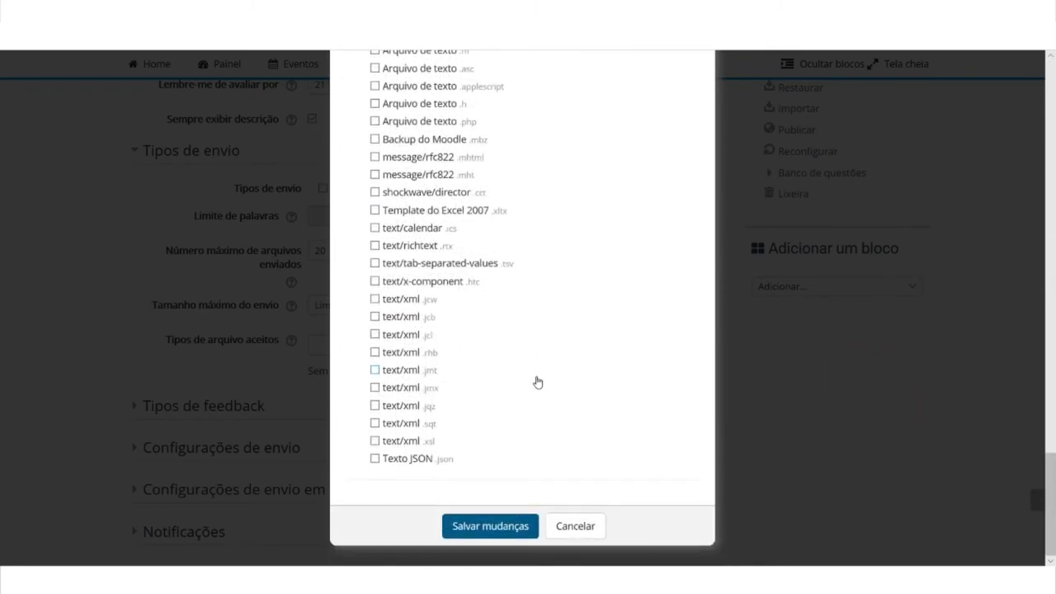
{"action": "left_click", "coordinate": [479, 526]}
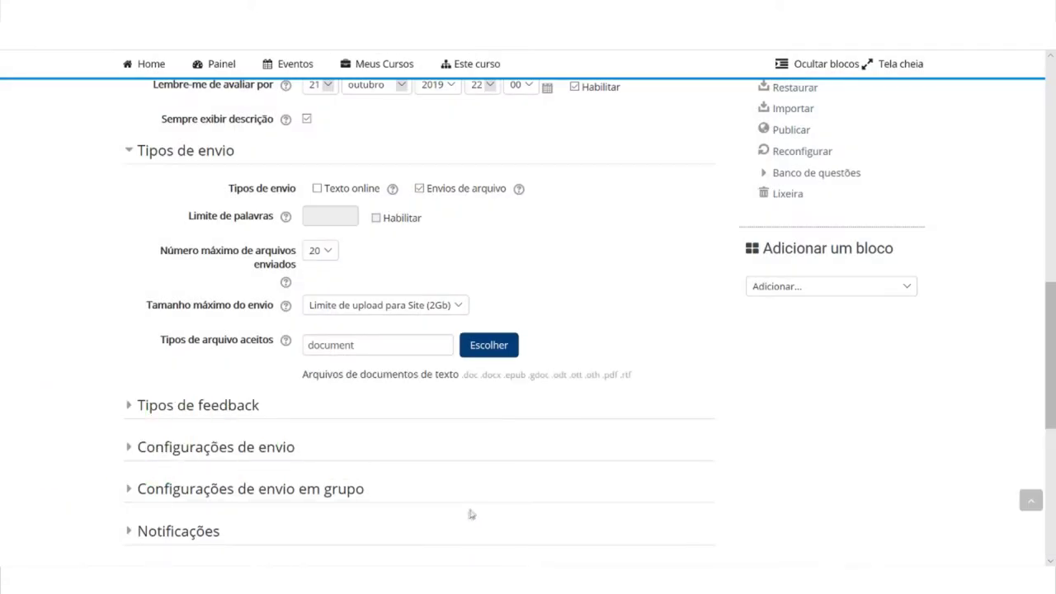
Step: Examine the feedback types and the submission settings, including the options for requiring students to use the submit button
{"action": "scroll", "coordinate": [238, 436], "scroll_direction": "down", "scroll_amount": 2}
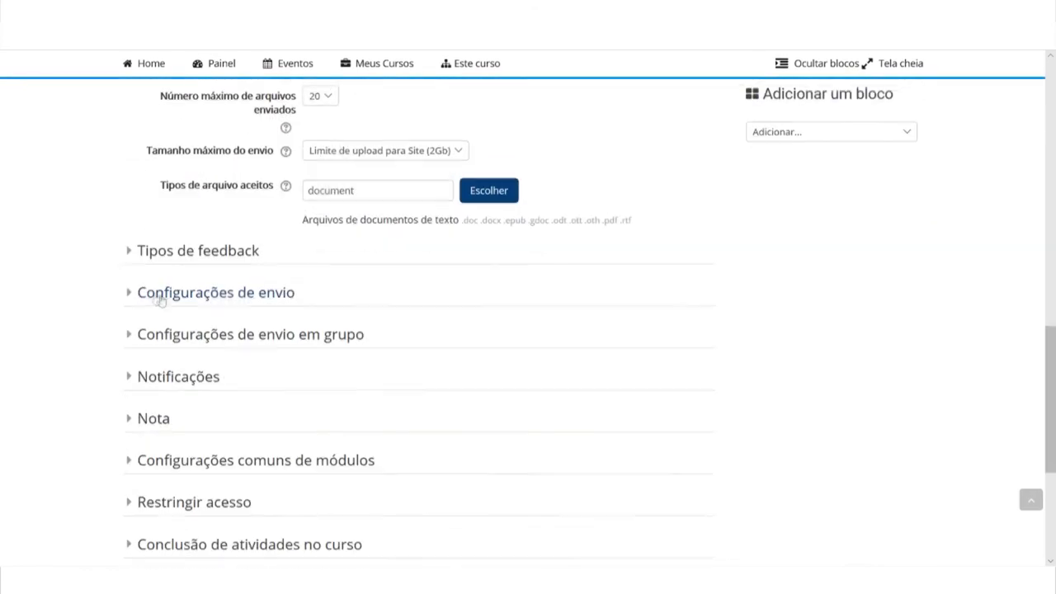
{"action": "left_click", "coordinate": [132, 252]}
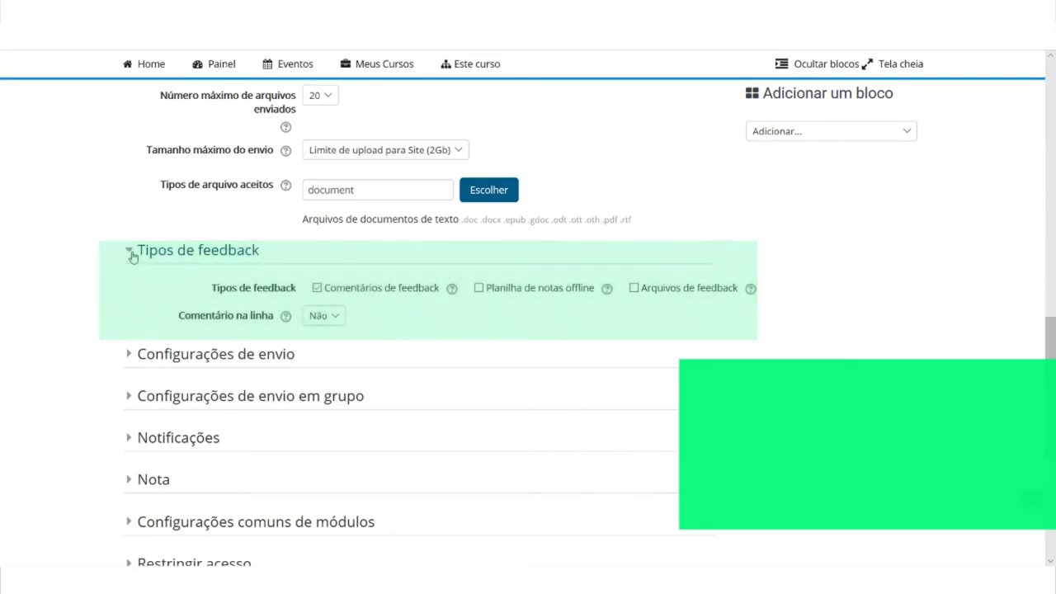
{"action": "left_click", "coordinate": [132, 251]}
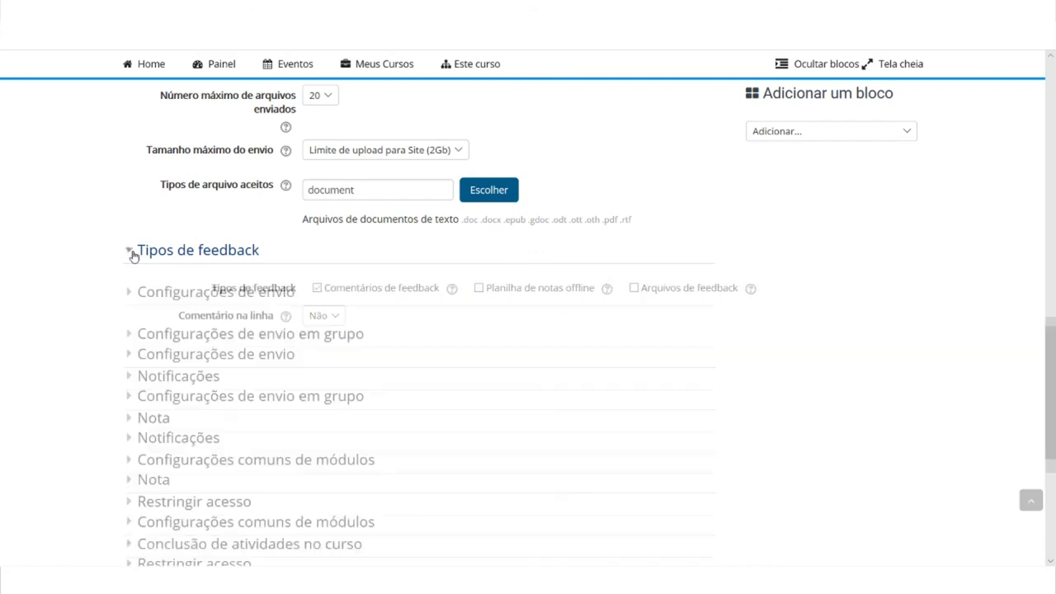
{"action": "left_click", "coordinate": [145, 292]}
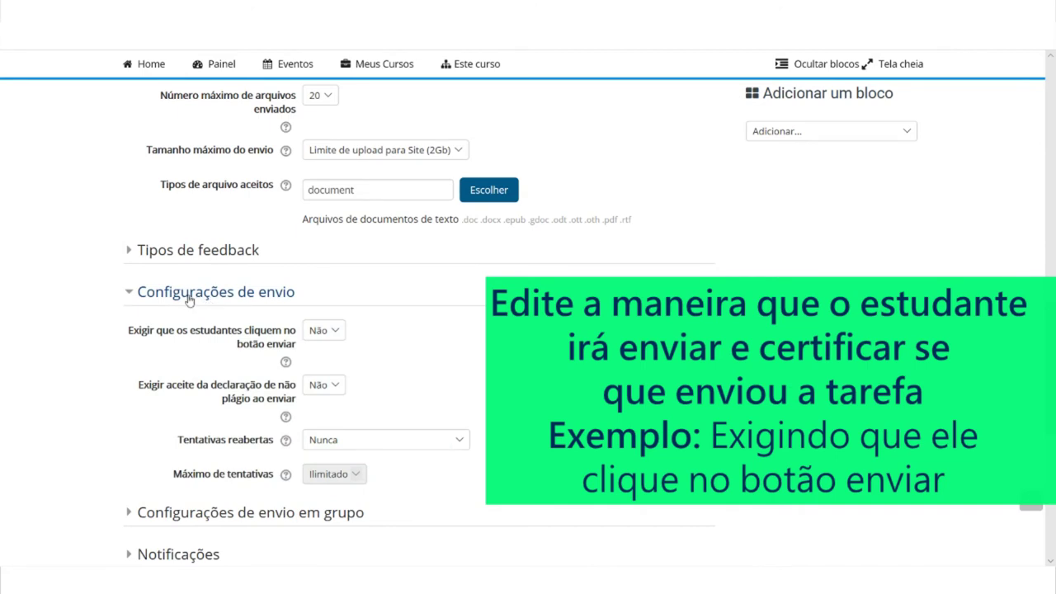
{"action": "left_click", "coordinate": [322, 330]}
{"action": "left_click", "coordinate": [321, 343]}
{"action": "scroll", "coordinate": [134, 324], "scroll_direction": "down", "scroll_amount": 1}
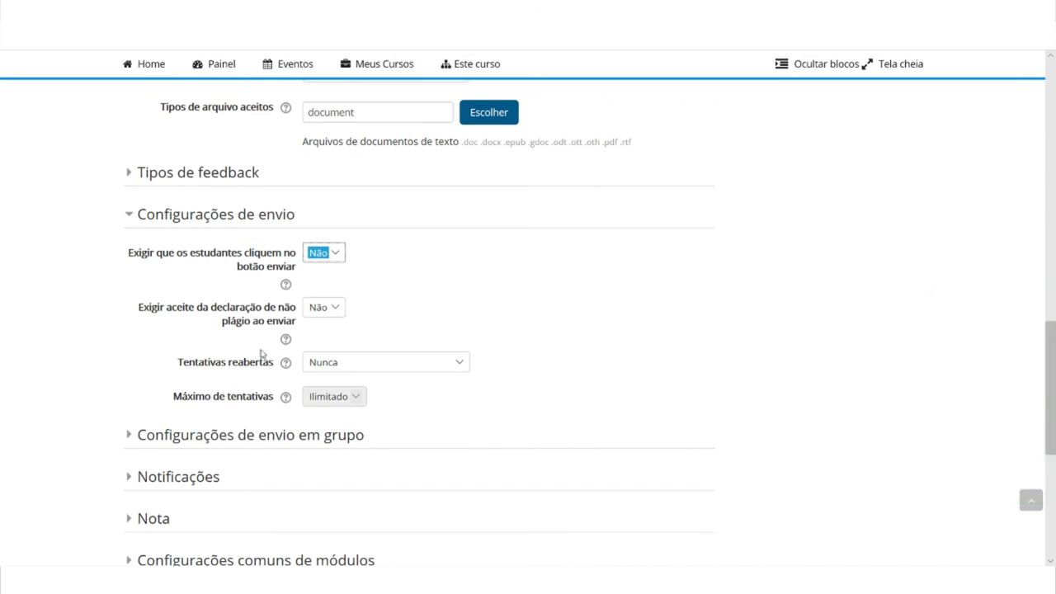
{"action": "left_click", "coordinate": [126, 215]}
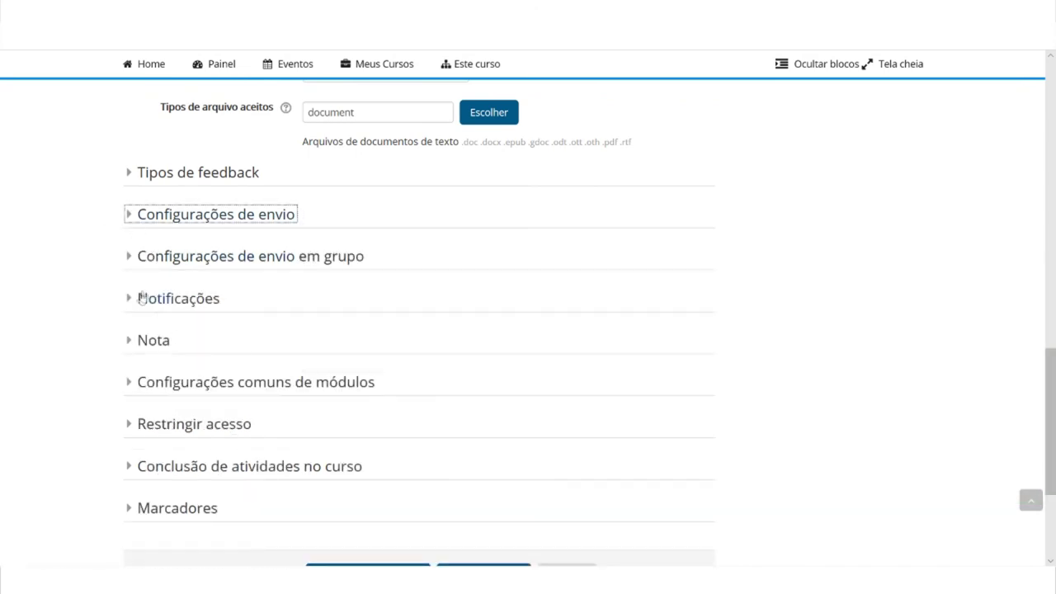
Step: Examine the assignment's group submission settings and its notification options for graders and students
{"action": "left_click", "coordinate": [147, 257]}
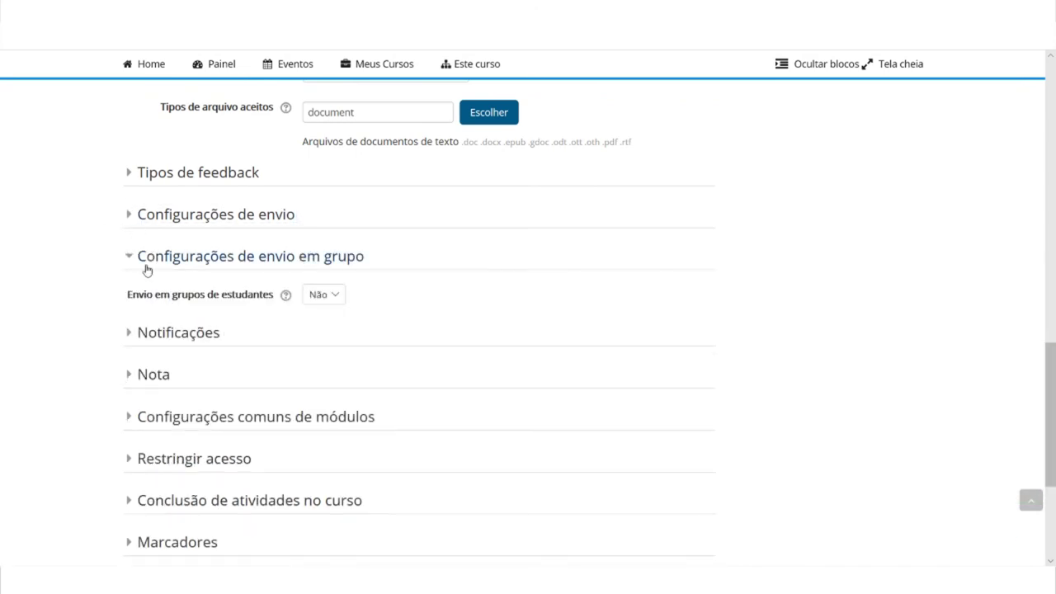
{"action": "left_click", "coordinate": [147, 268]}
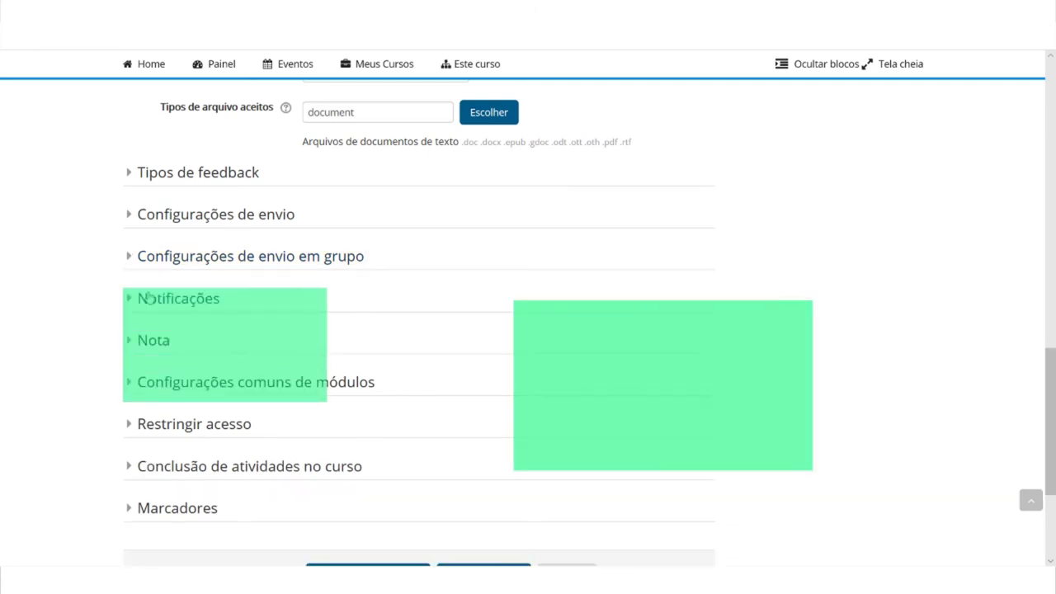
{"action": "left_click", "coordinate": [147, 299]}
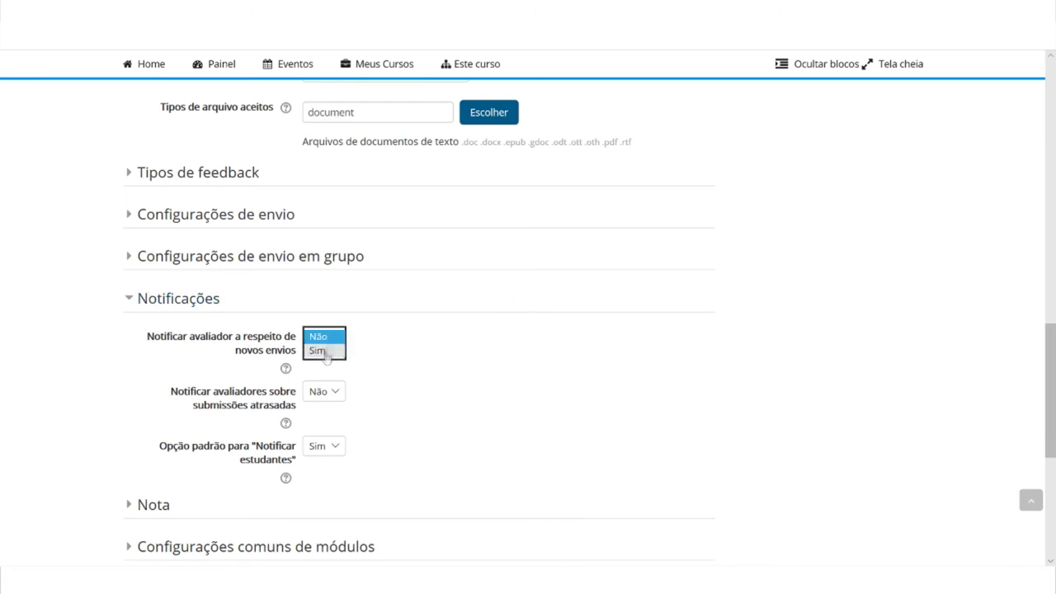
{"action": "left_click", "coordinate": [142, 300]}
Step: Set the assignment's passing grade (Nota para aprovação) to 50 and collapse the grade settings
{"action": "left_click", "coordinate": [142, 339]}
{"action": "scroll", "coordinate": [148, 322], "scroll_direction": "down", "scroll_amount": 2}
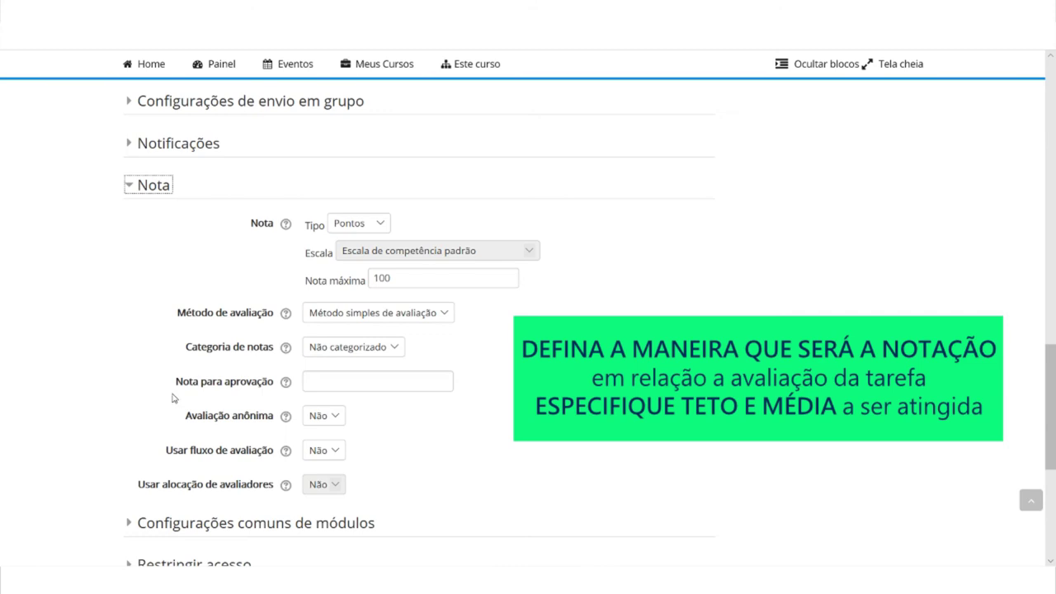
{"action": "left_click", "coordinate": [368, 380]}
{"action": "type", "text": "50"}
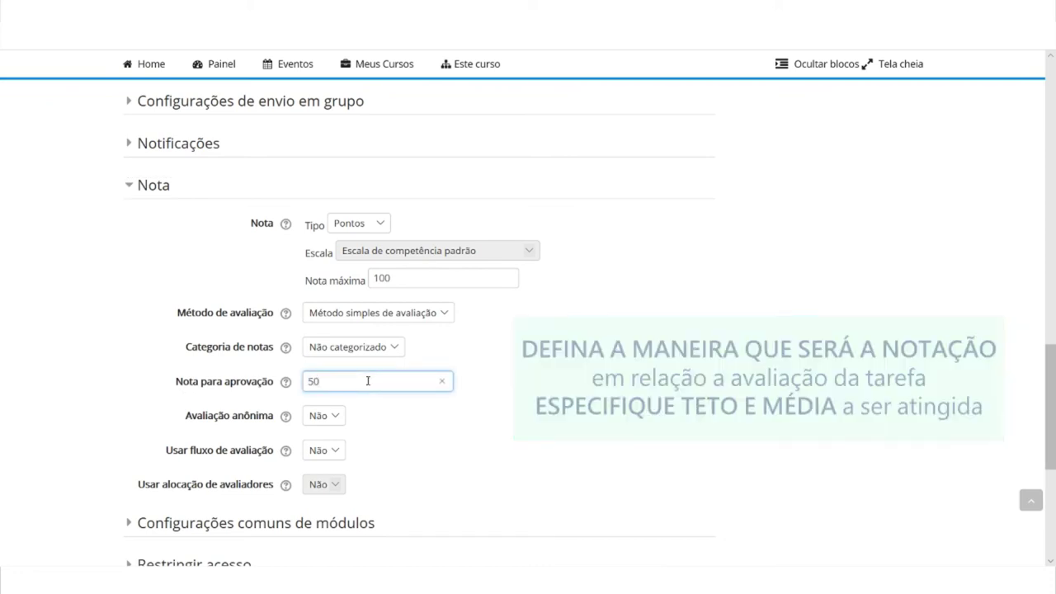
{"action": "left_click", "coordinate": [396, 420]}
{"action": "scroll", "coordinate": [122, 405], "scroll_direction": "down", "scroll_amount": 1}
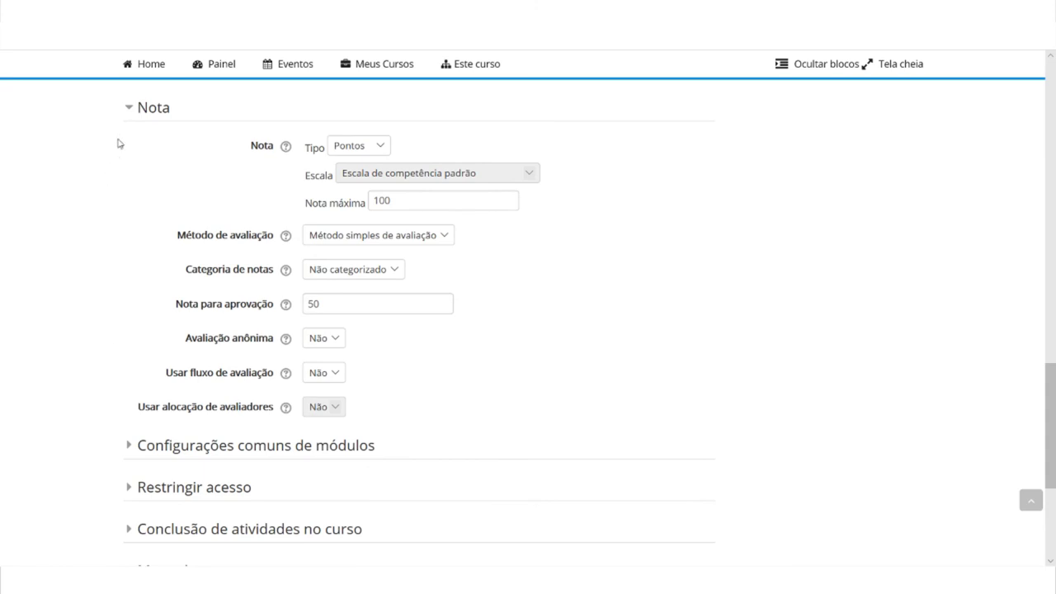
{"action": "scroll", "coordinate": [122, 182], "scroll_direction": "up", "scroll_amount": 1}
{"action": "left_click", "coordinate": [129, 188]}
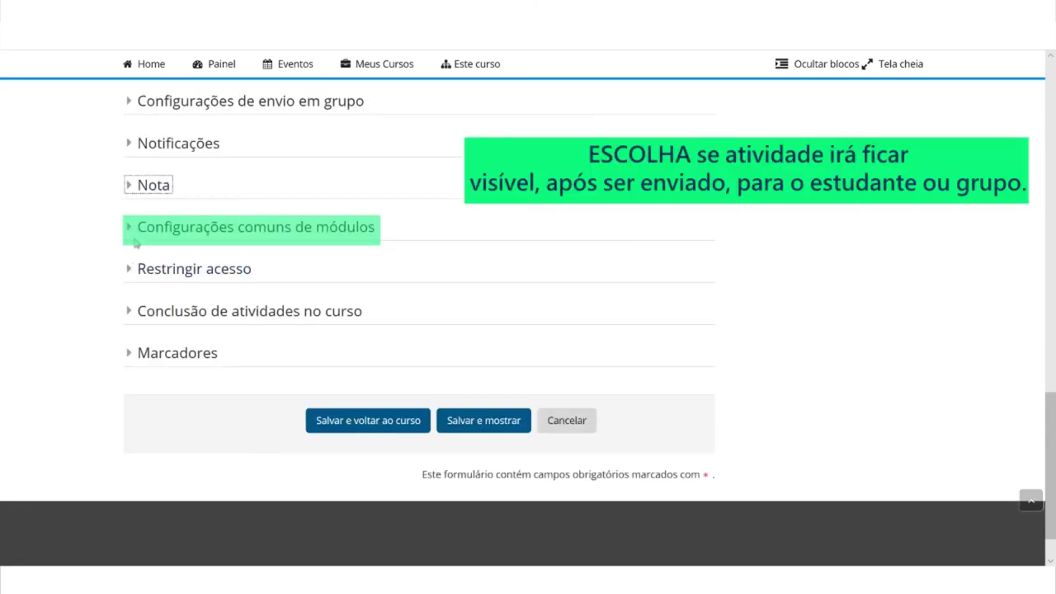
Step: Review the common module settings, and enable the expected completion date (Conclusão esperada em) in the activity completion settings with its time set to 23:59
{"action": "left_click", "coordinate": [137, 229]}
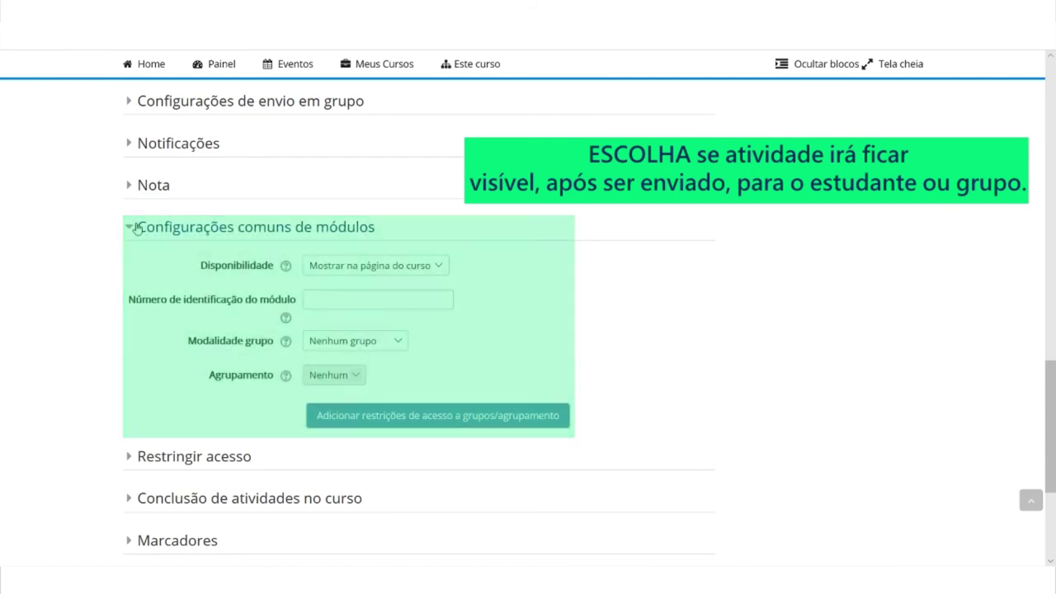
{"action": "left_click", "coordinate": [137, 228]}
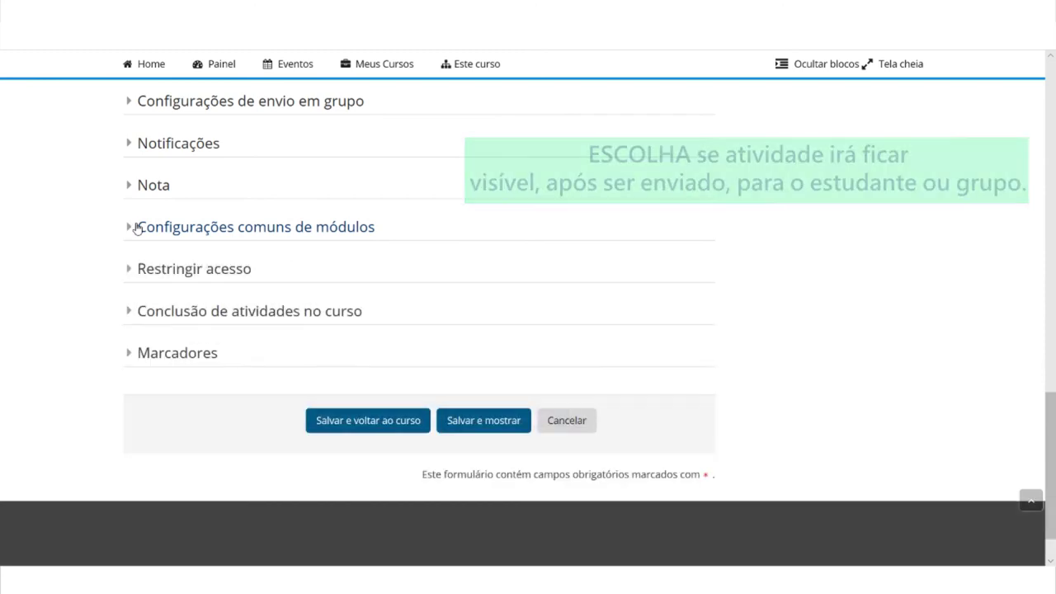
{"action": "left_click", "coordinate": [149, 310]}
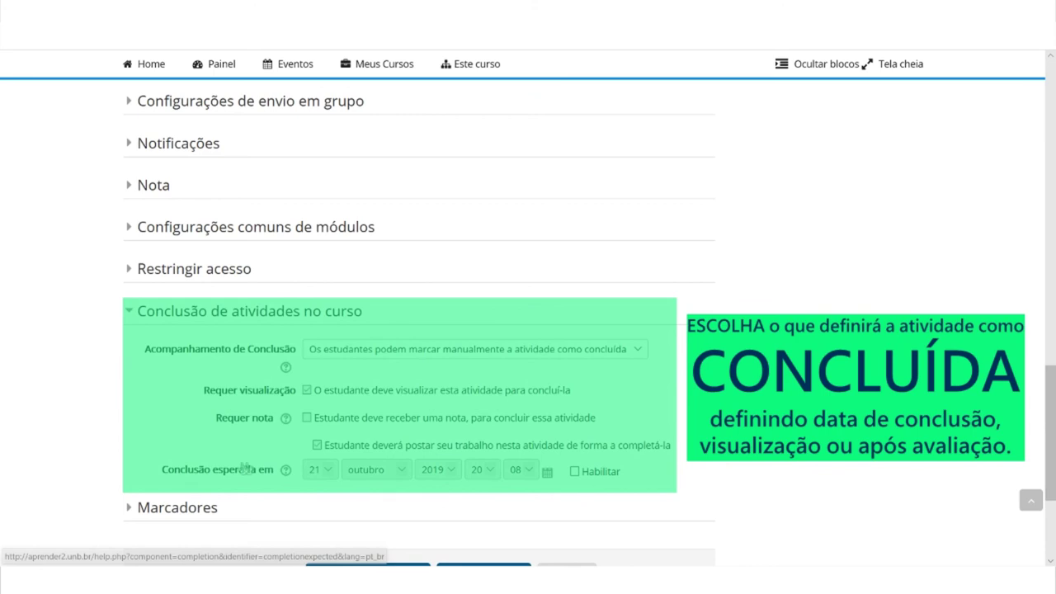
{"action": "left_click", "coordinate": [575, 471]}
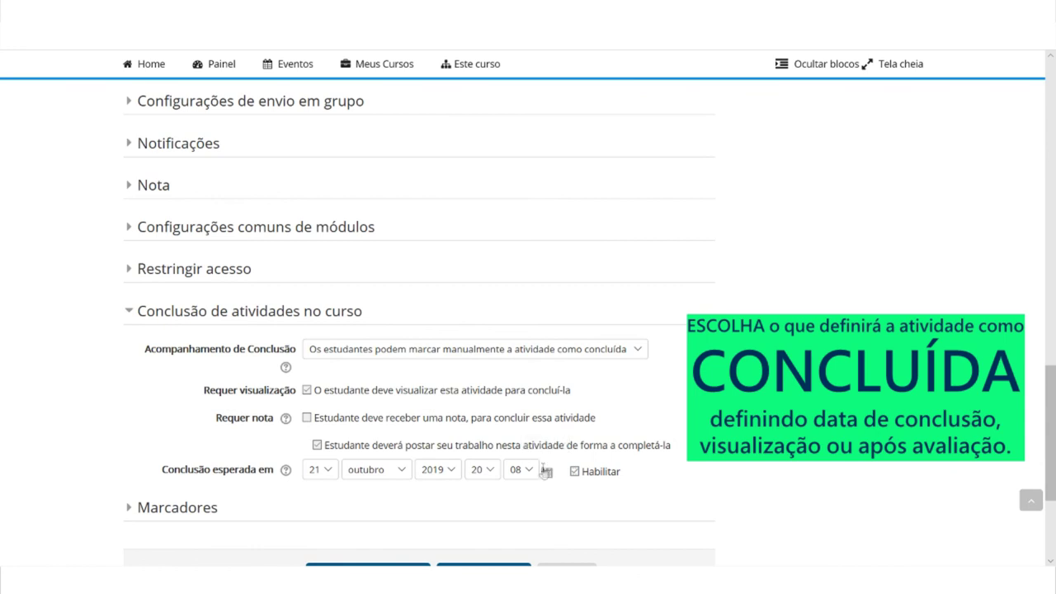
{"action": "left_click", "coordinate": [482, 497]}
{"action": "left_click", "coordinate": [522, 469]}
{"action": "scroll", "coordinate": [520, 346], "scroll_direction": "down", "scroll_amount": 6}
{"action": "left_click", "coordinate": [518, 534]}
{"action": "scroll", "coordinate": [355, 495], "scroll_direction": "down", "scroll_amount": 2}
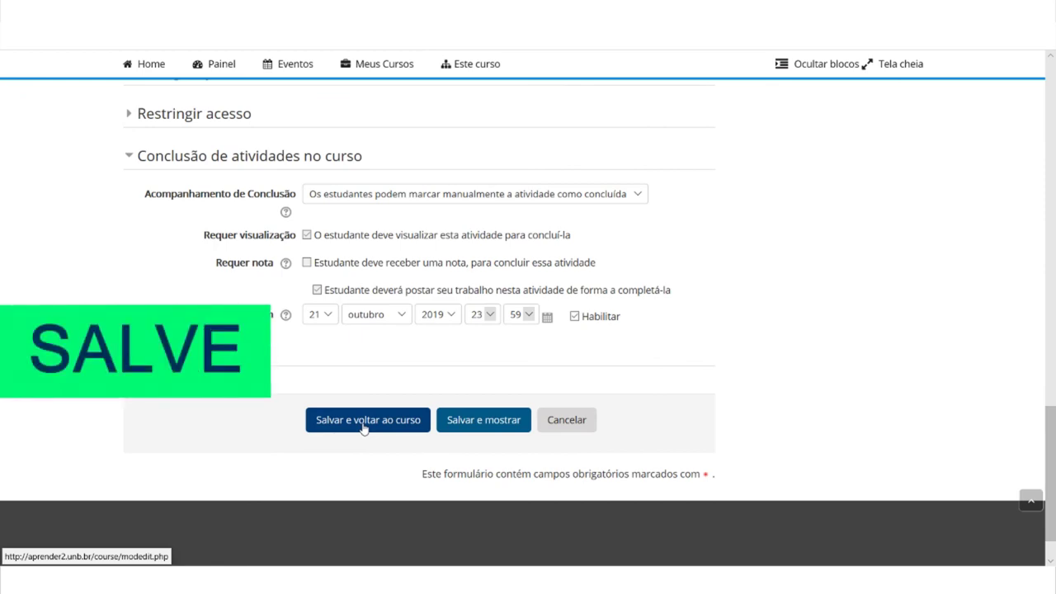
Step: Save the assignment, returning to the course page, and turn off the course's editing mode
{"action": "left_click", "coordinate": [363, 419]}
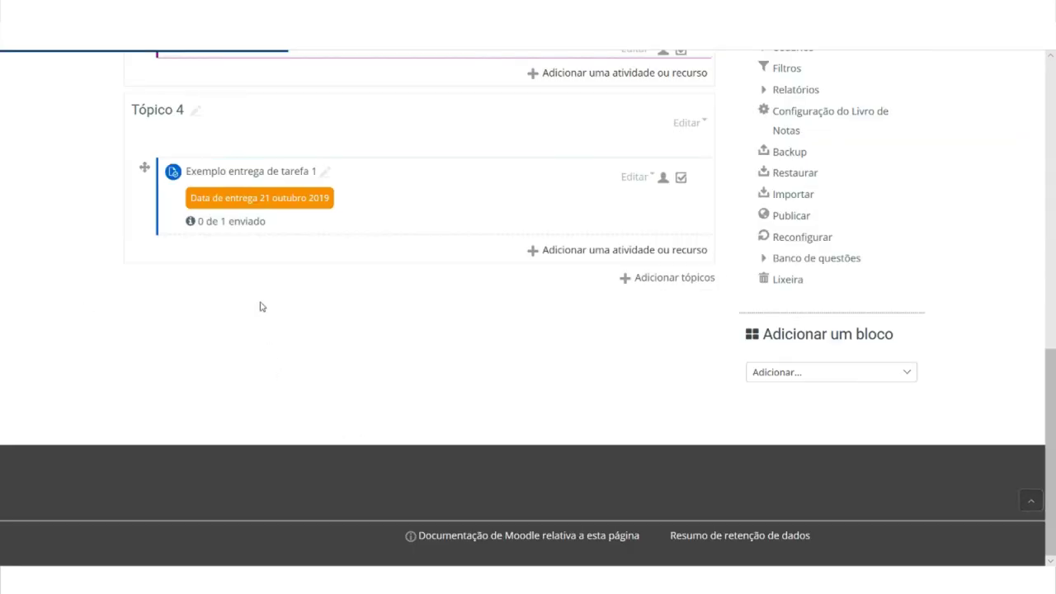
{"action": "scroll", "coordinate": [371, 412], "scroll_direction": "up", "scroll_amount": 2}
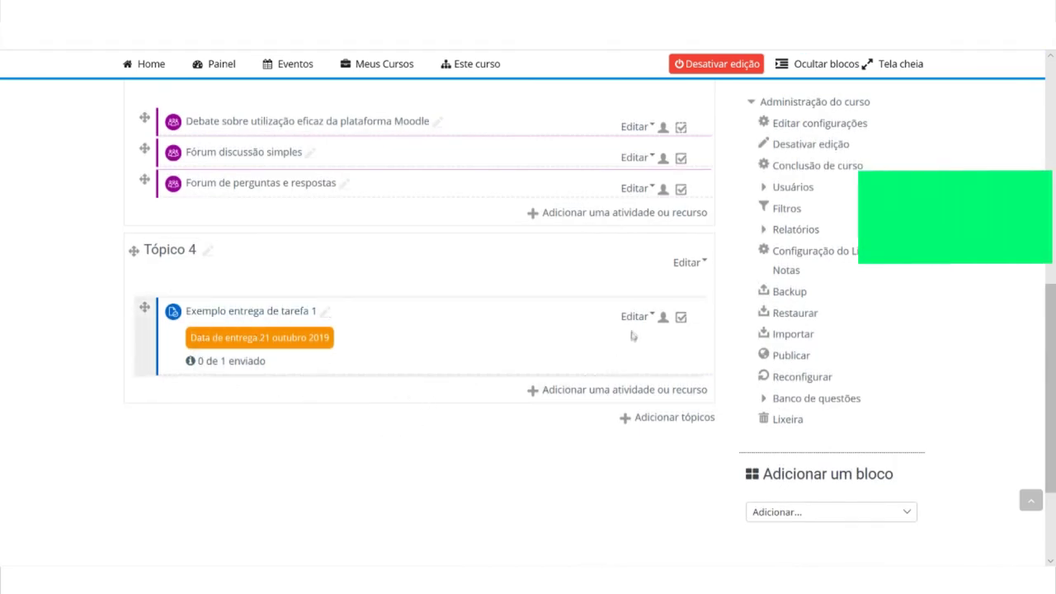
{"action": "left_click", "coordinate": [695, 66]}
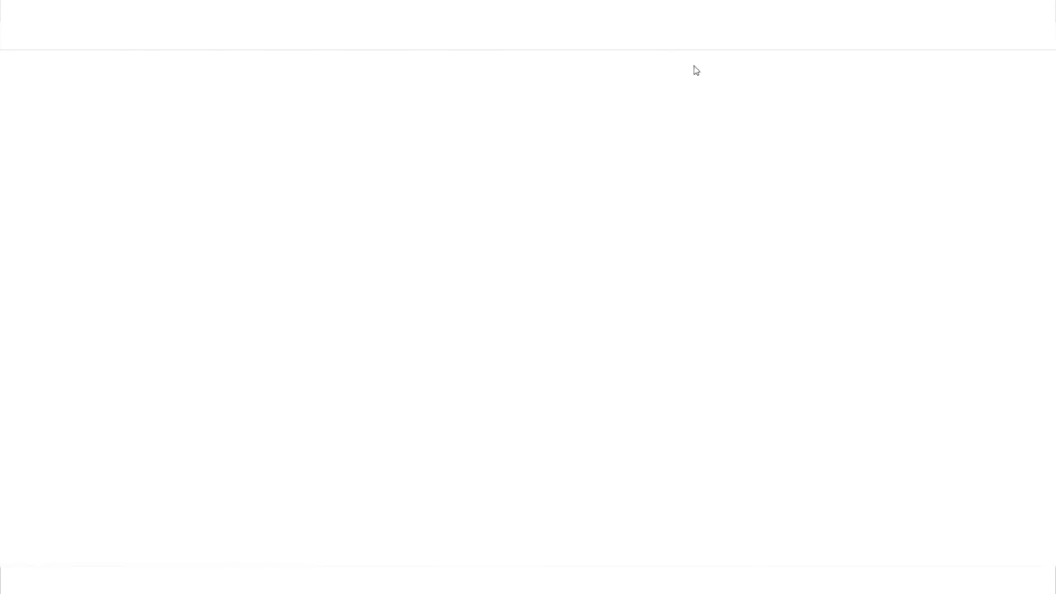